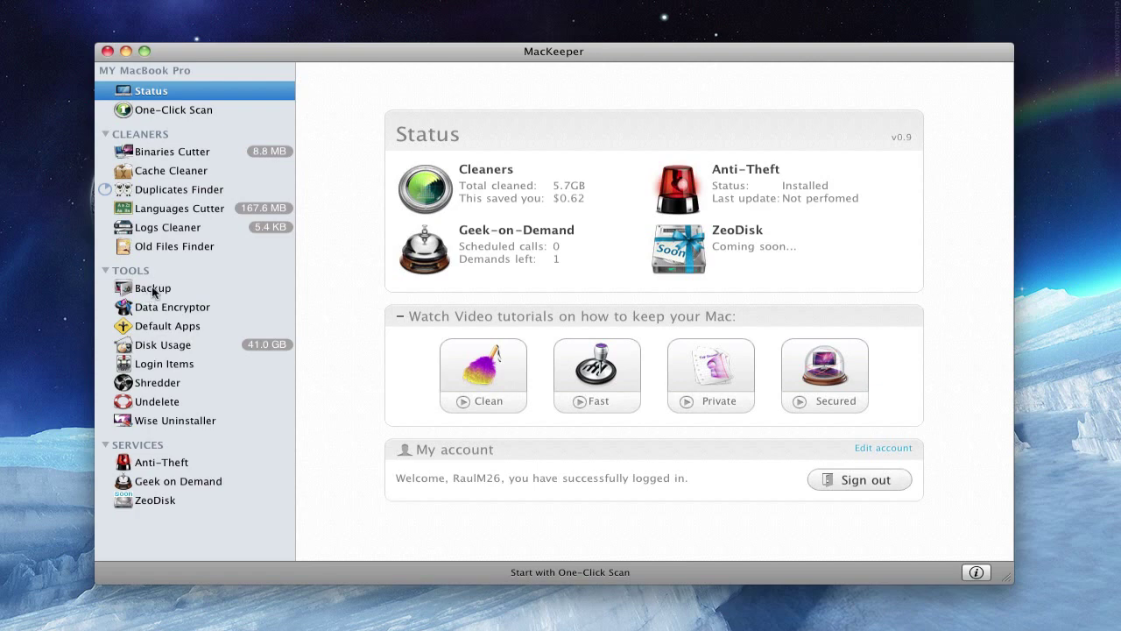
Step: Review each tool in turn: Data Encryptor, Default Apps, Disk Usage, Login Items, Shredder, Undelete and Wise Uninstaller
left_click(154, 310)
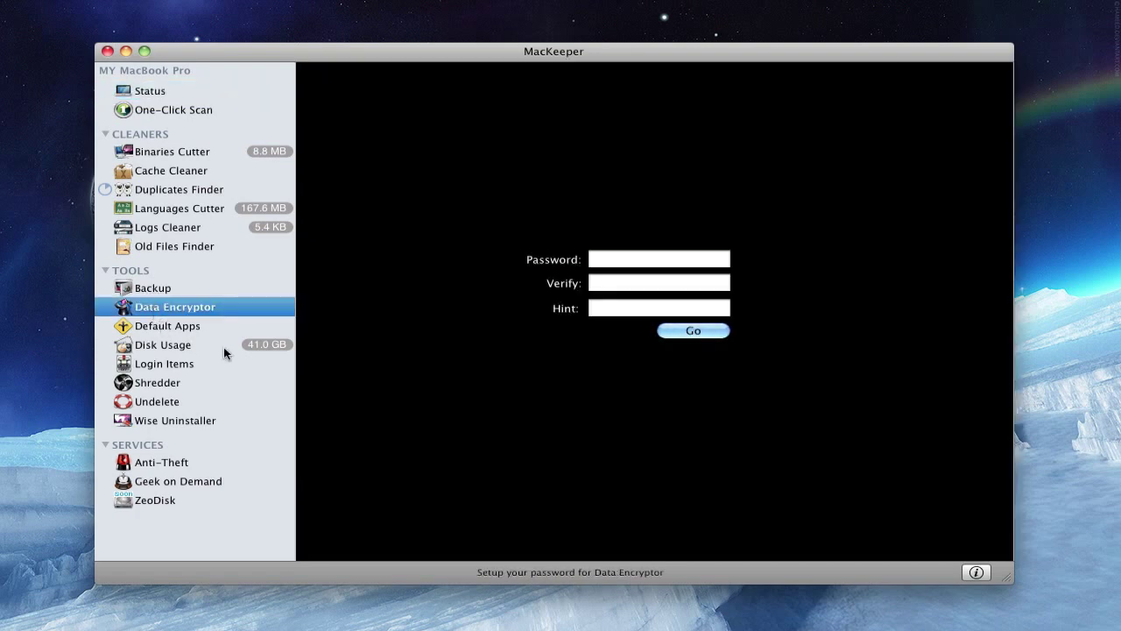
left_click(188, 332)
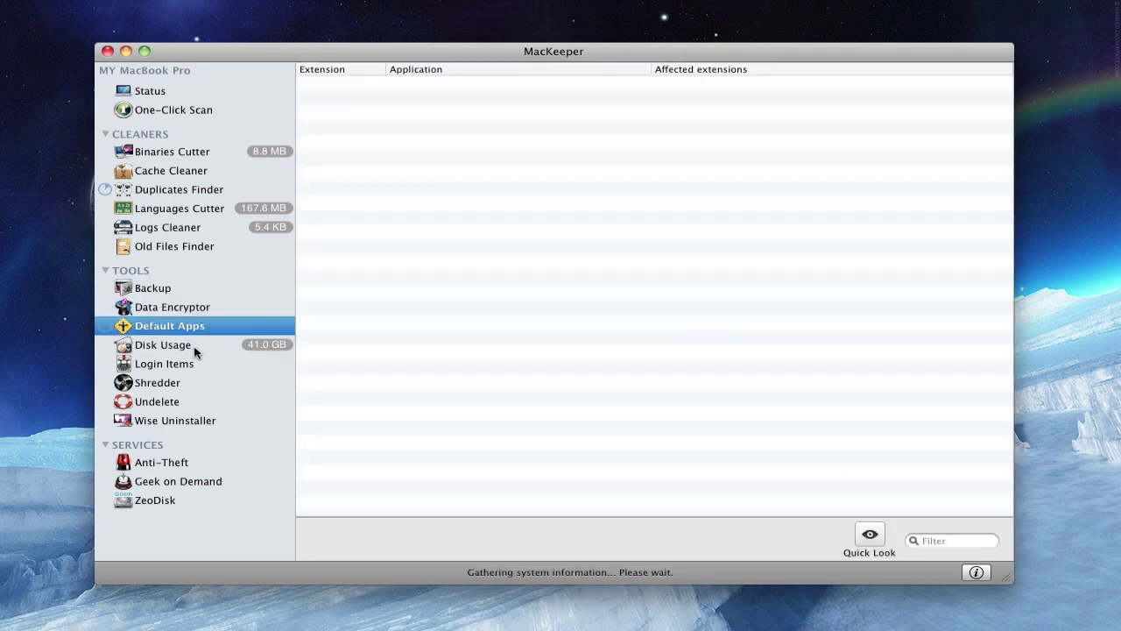
left_click(188, 348)
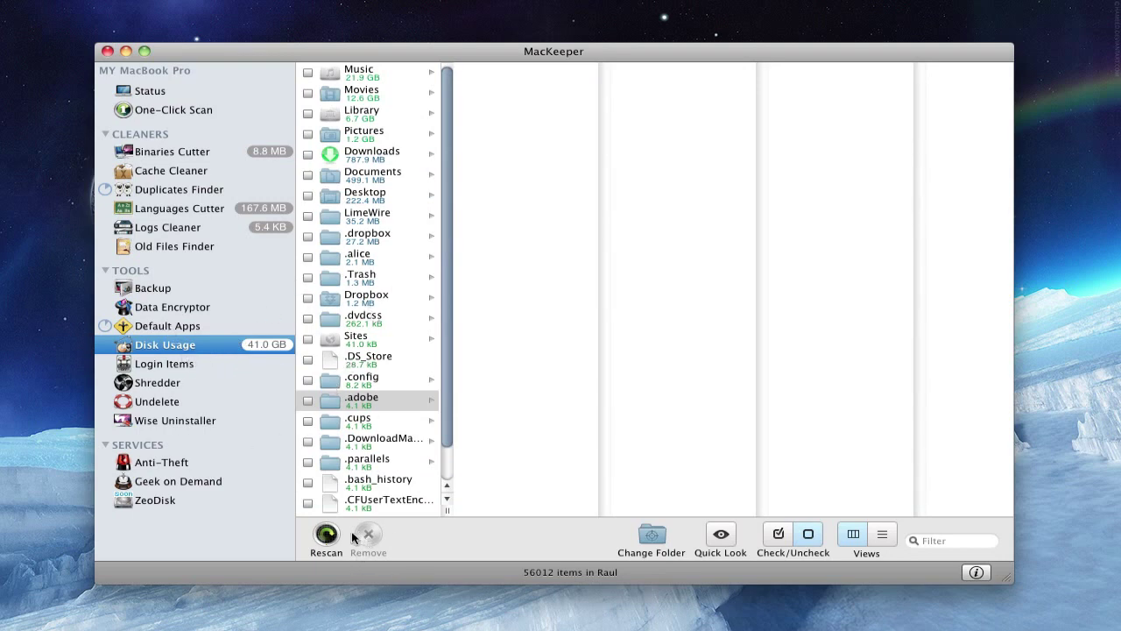
left_click(195, 363)
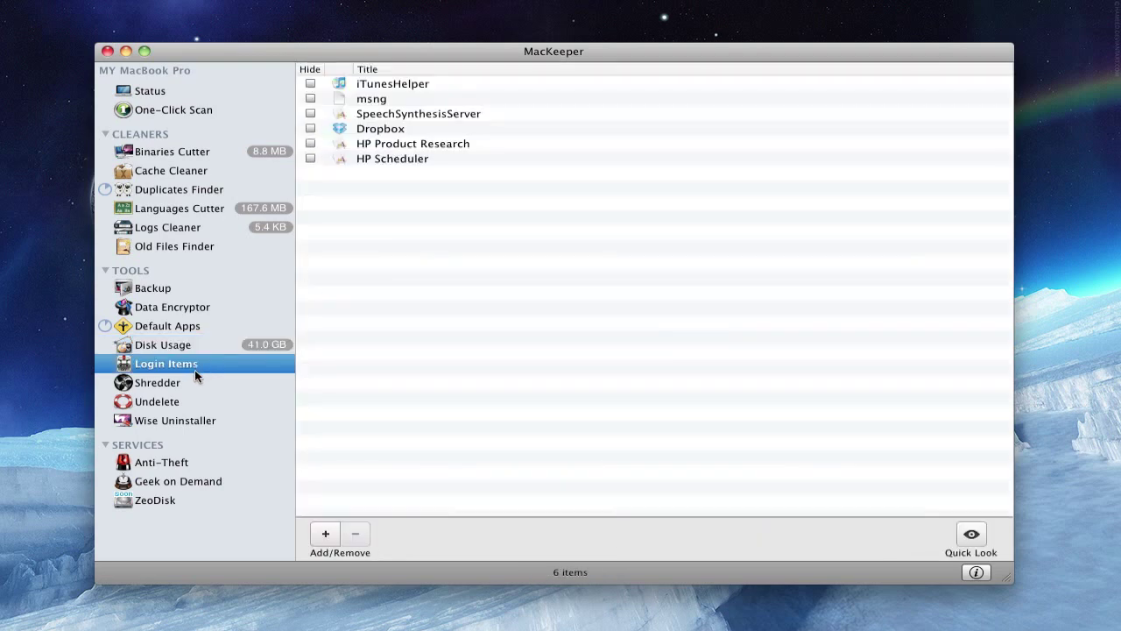
left_click(163, 385)
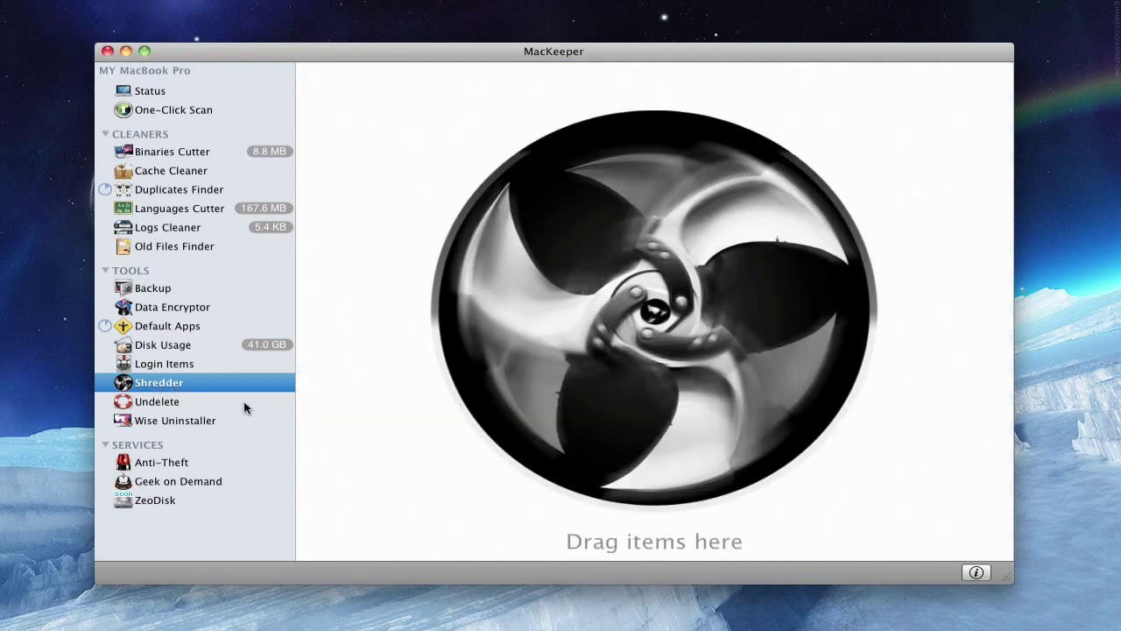
left_click(158, 401)
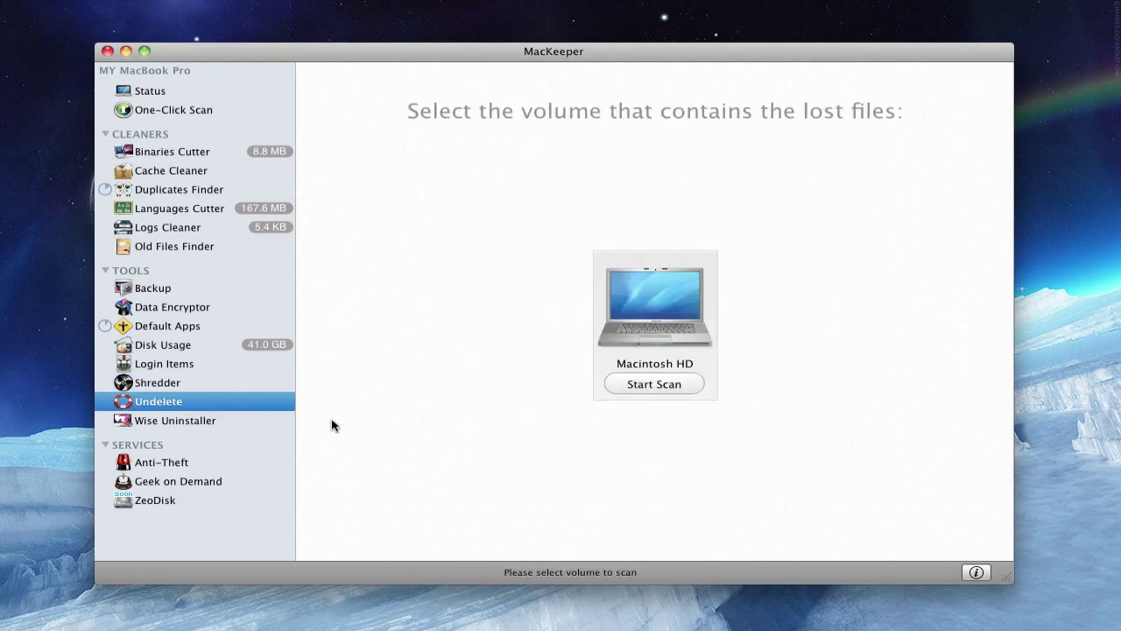
left_click(206, 421)
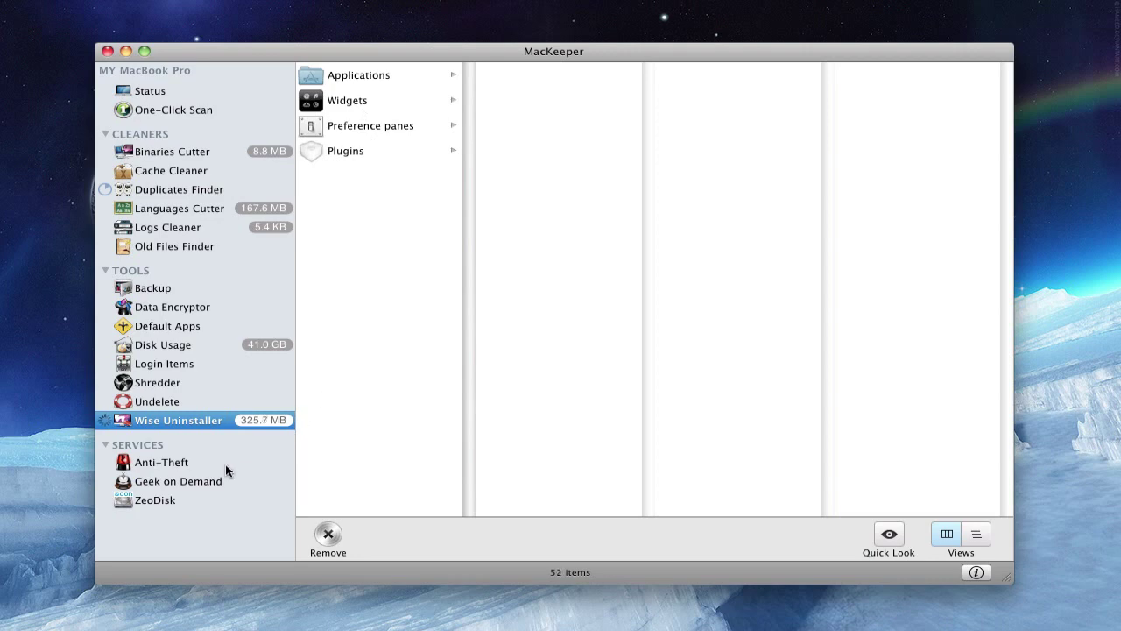
Step: View the Anti-Theft, Geek on Demand and ZeoDisk service pages
left_click(163, 464)
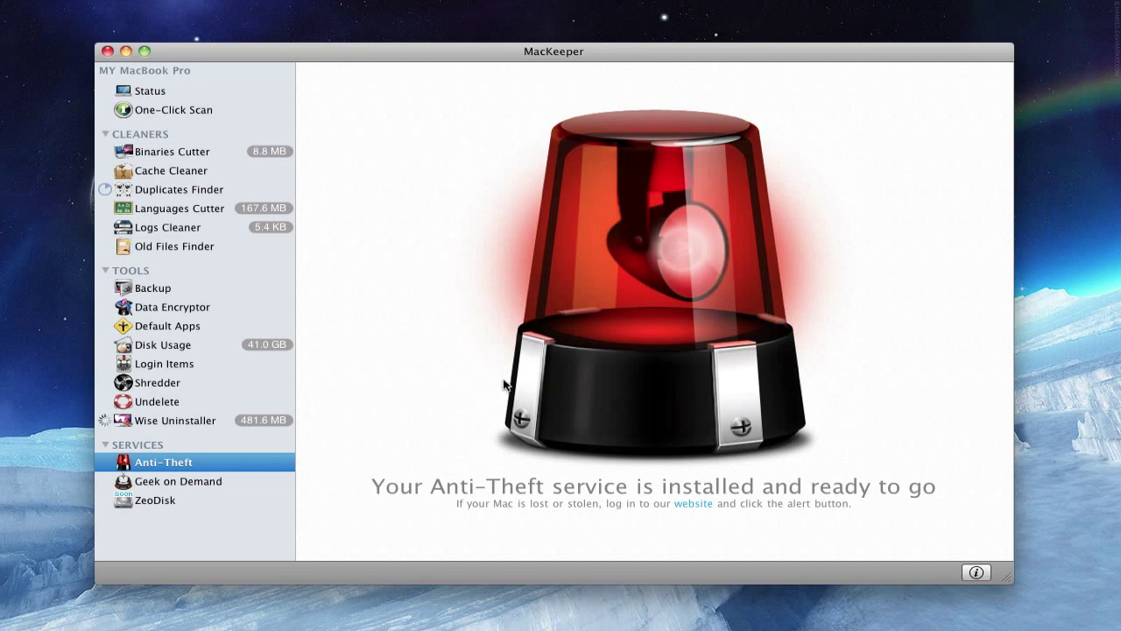
left_click(219, 481)
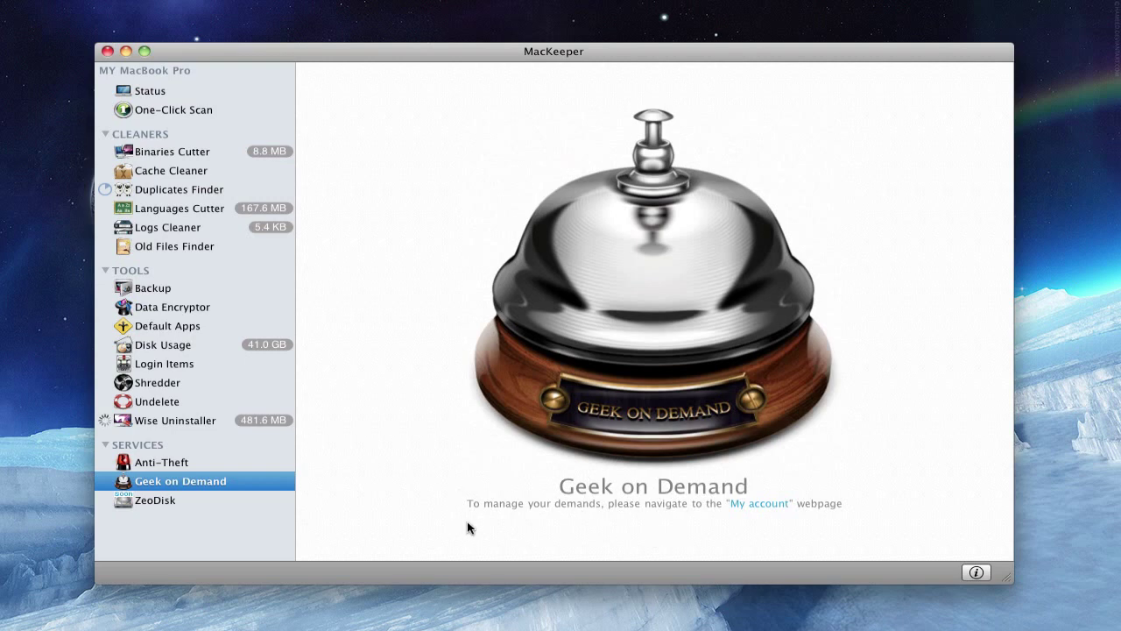
left_click(183, 503)
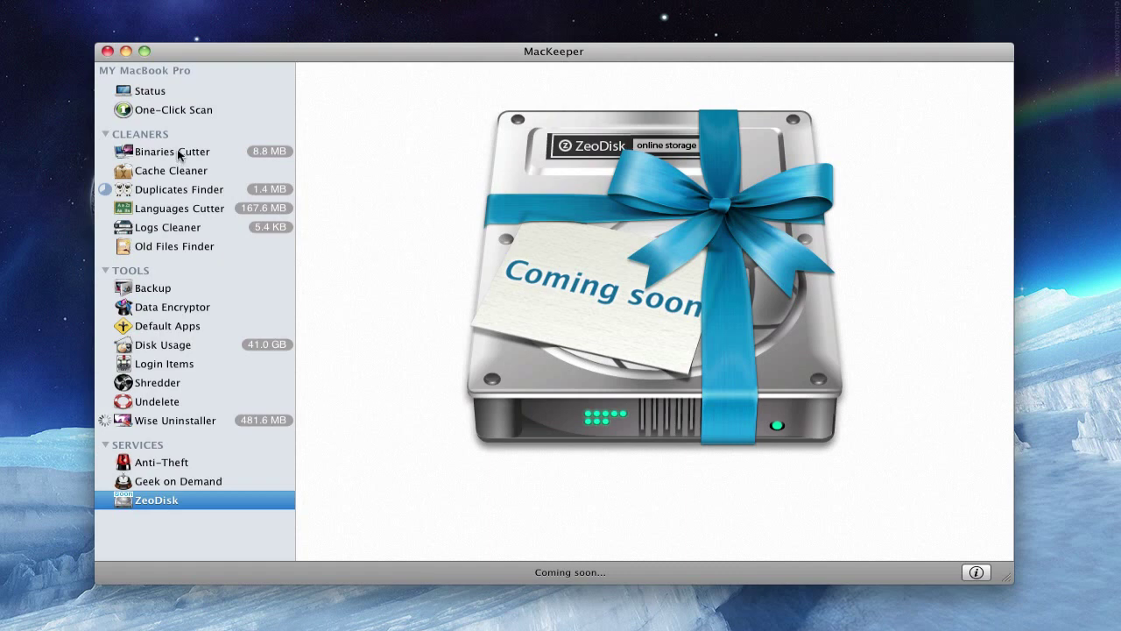
Step: Run a One-Click Scan, and preview the TemporaryItems folder from the Cache Cleaner results with Quick Look
left_click(152, 109)
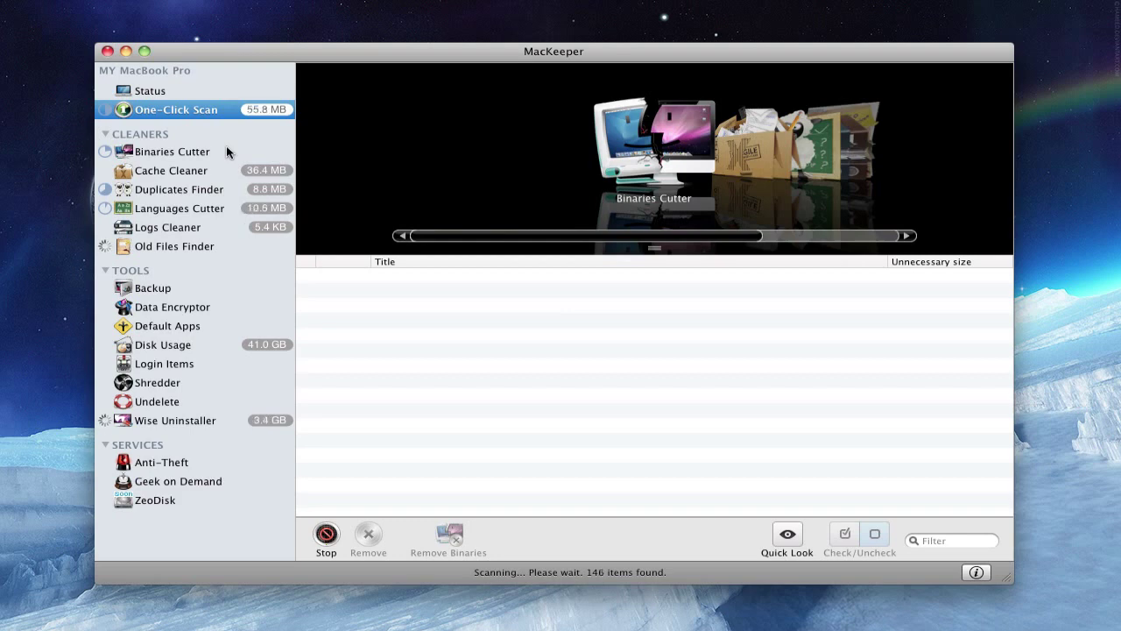
left_click(183, 172)
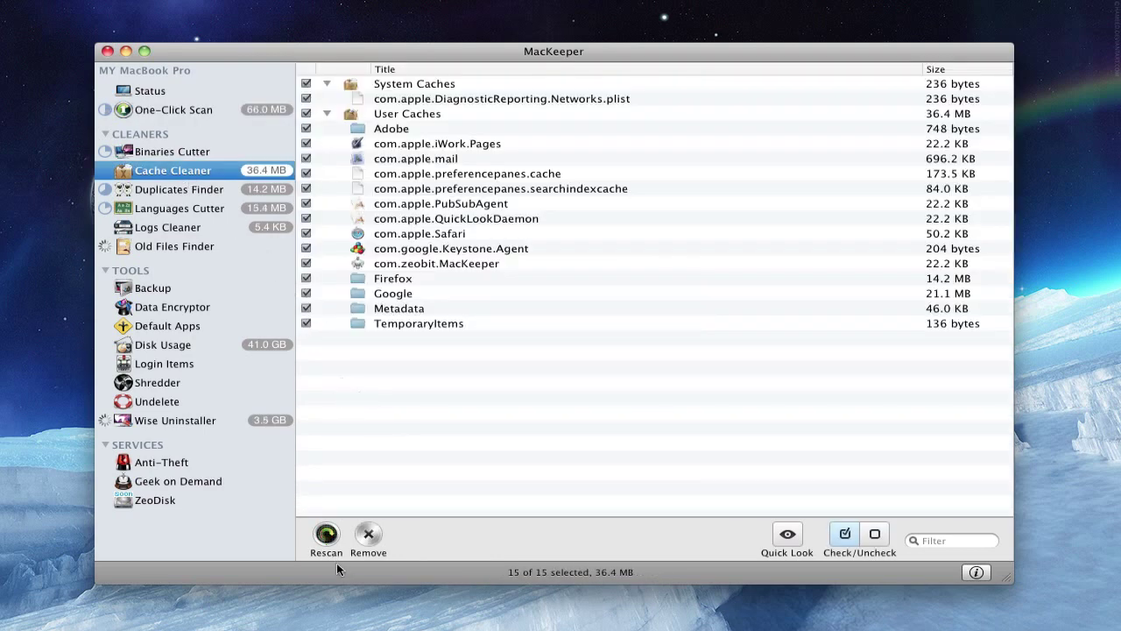
left_click(786, 535)
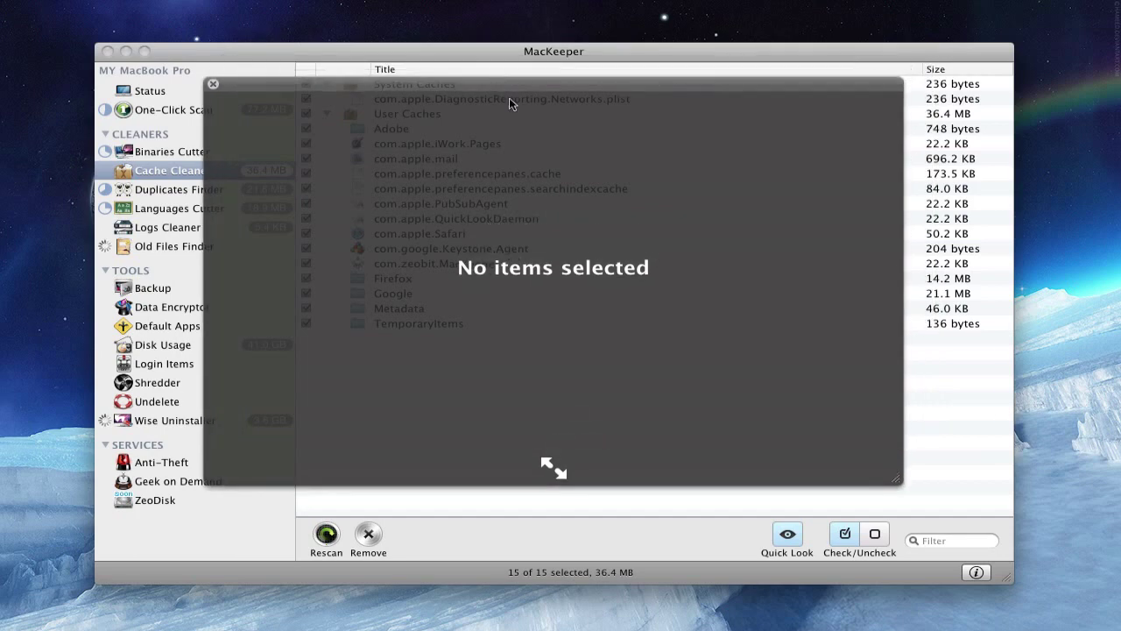
left_click(944, 318)
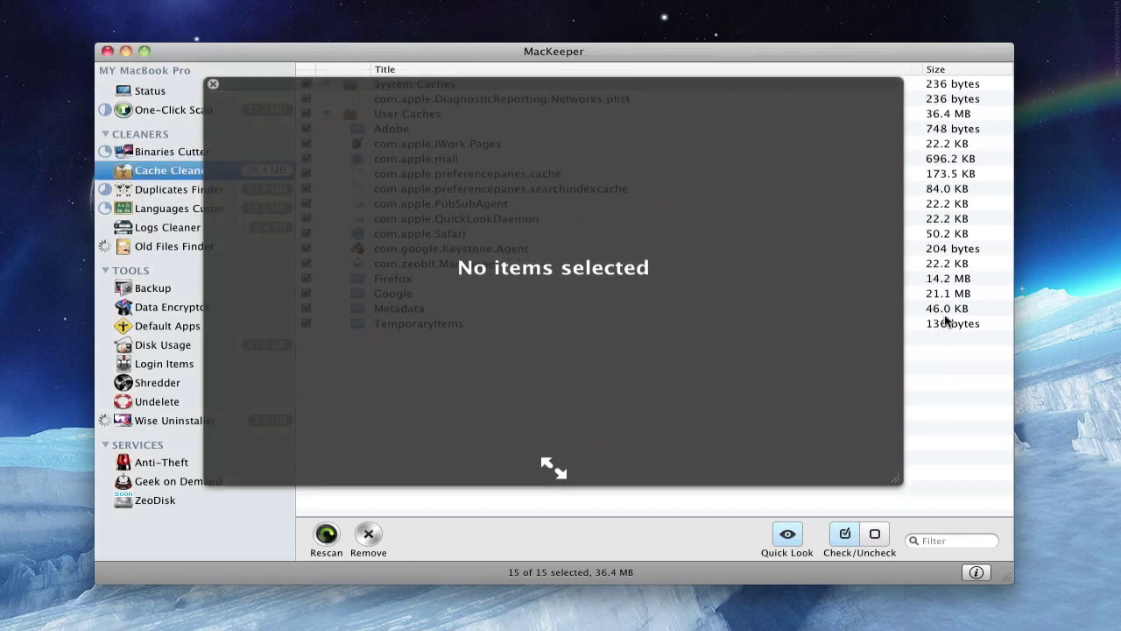
left_click(939, 324)
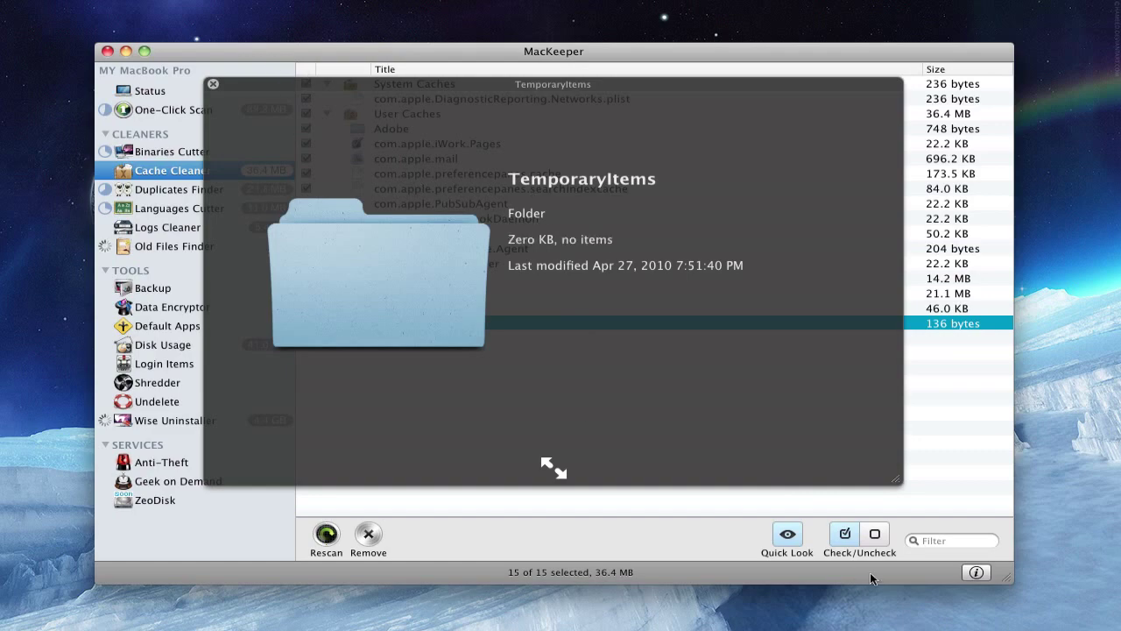
left_click(787, 534)
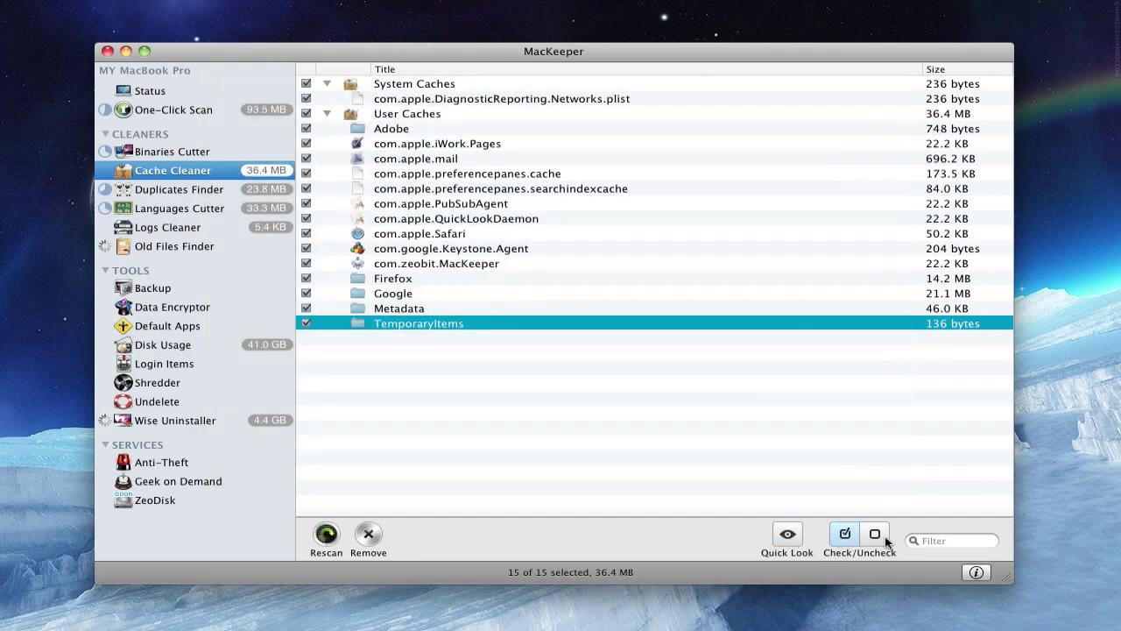
Step: Try out unchecking and rechecking all items in the Cache Cleaner list, and activate its filter
left_click(874, 534)
left_click(844, 534)
left_click(866, 538)
left_click(856, 541)
left_click(937, 542)
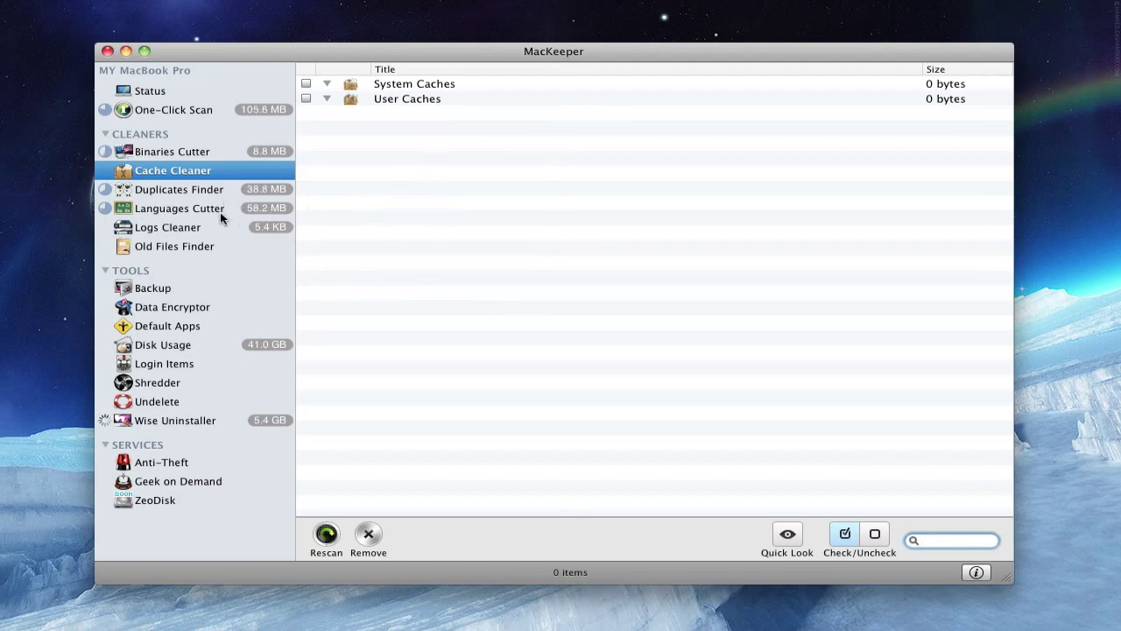
Step: Examine the Logs Cleaner and Languages Cutter results, and return to the One-Click Scan overview
left_click(166, 226)
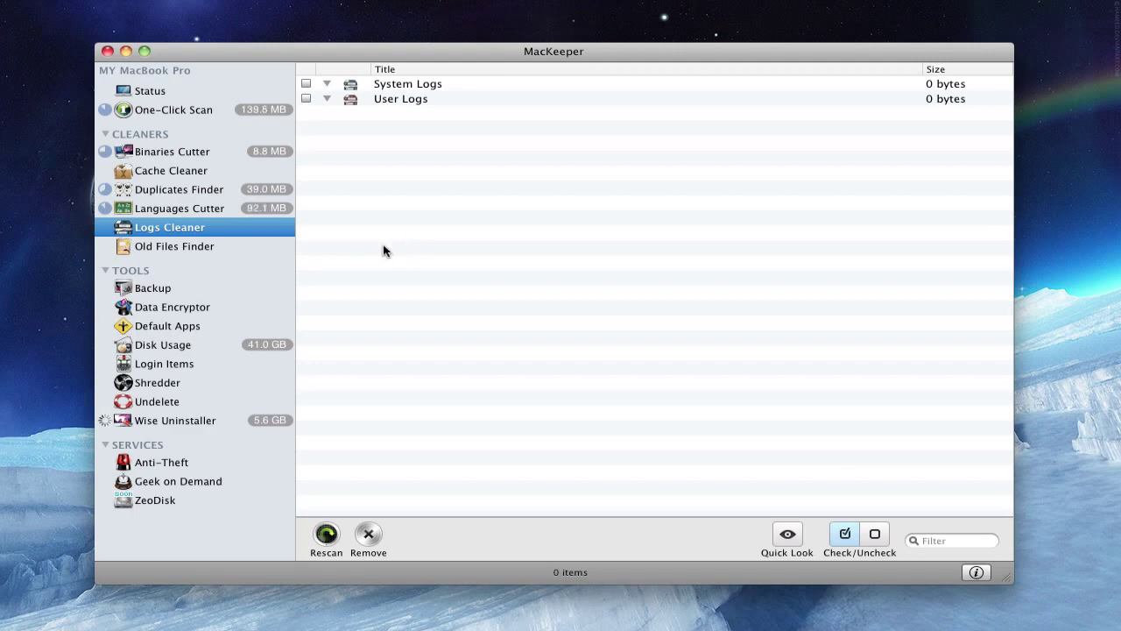
left_click(207, 207)
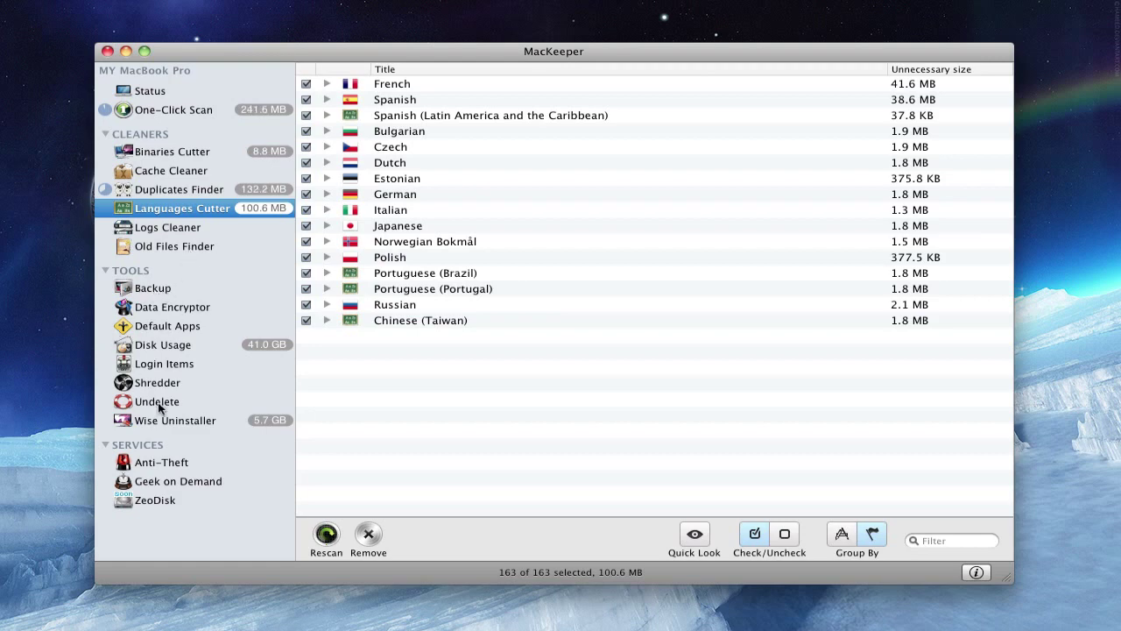
left_click_drag(426, 58, 443, 65)
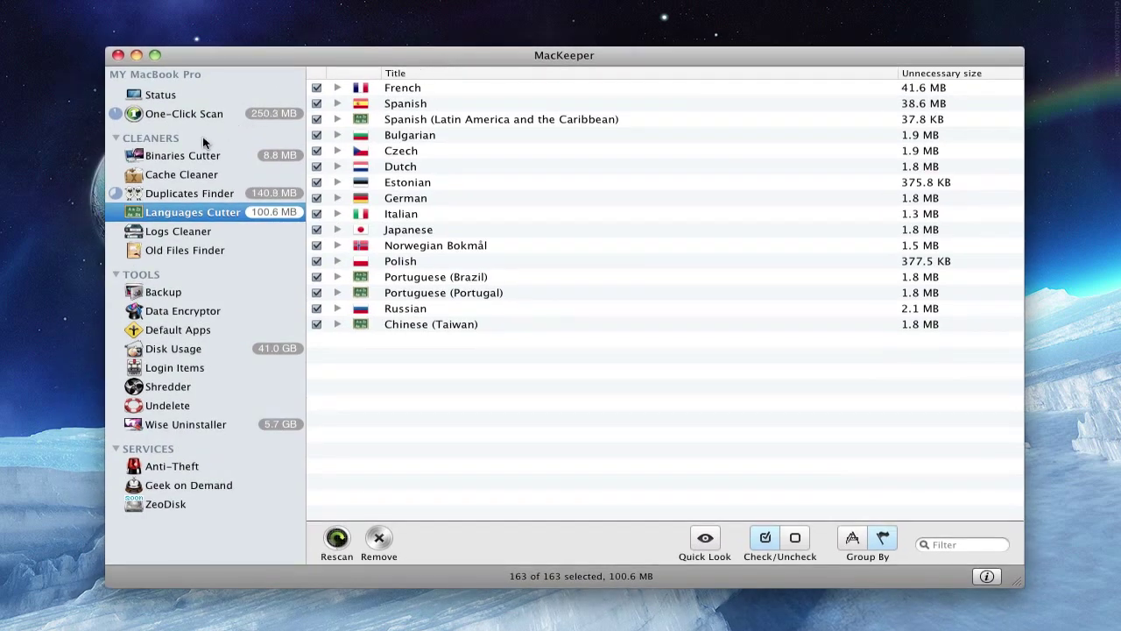
left_click(199, 112)
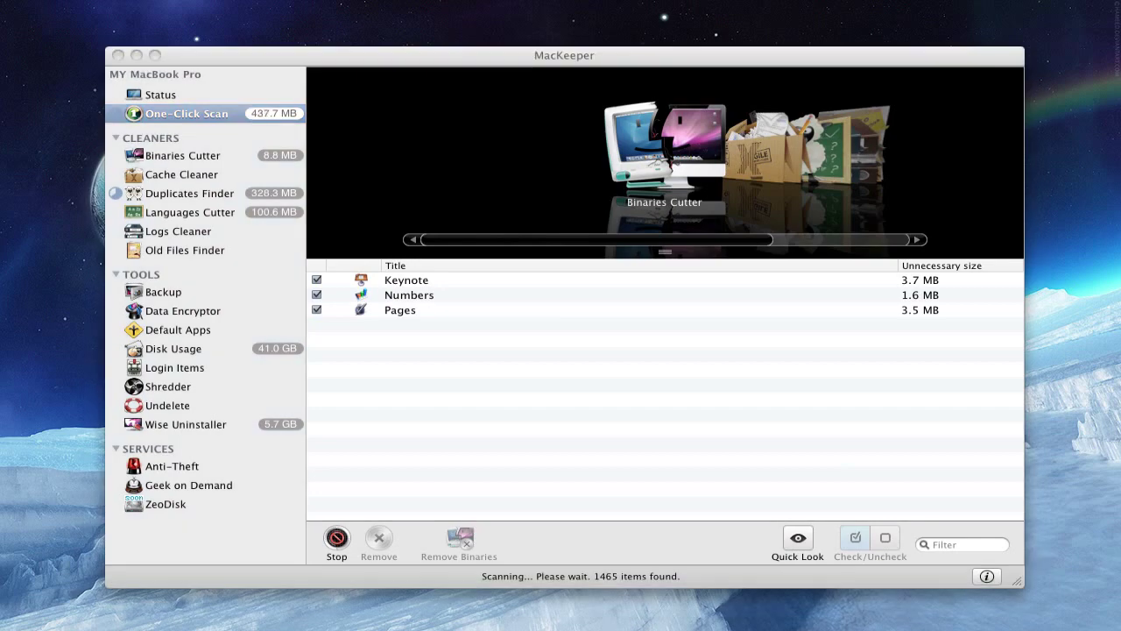
Step: Switch to the browser, view the Download page of the MacKeeper website, and go back to the previous page
left_click_drag(0, 0, 691, 23)
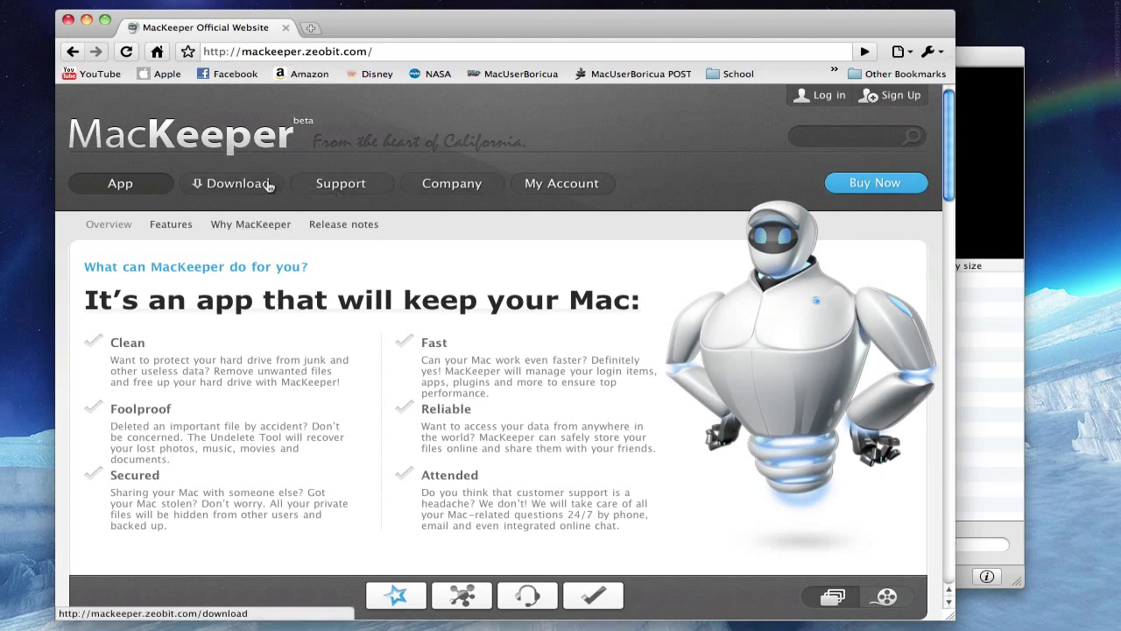
left_click(239, 185)
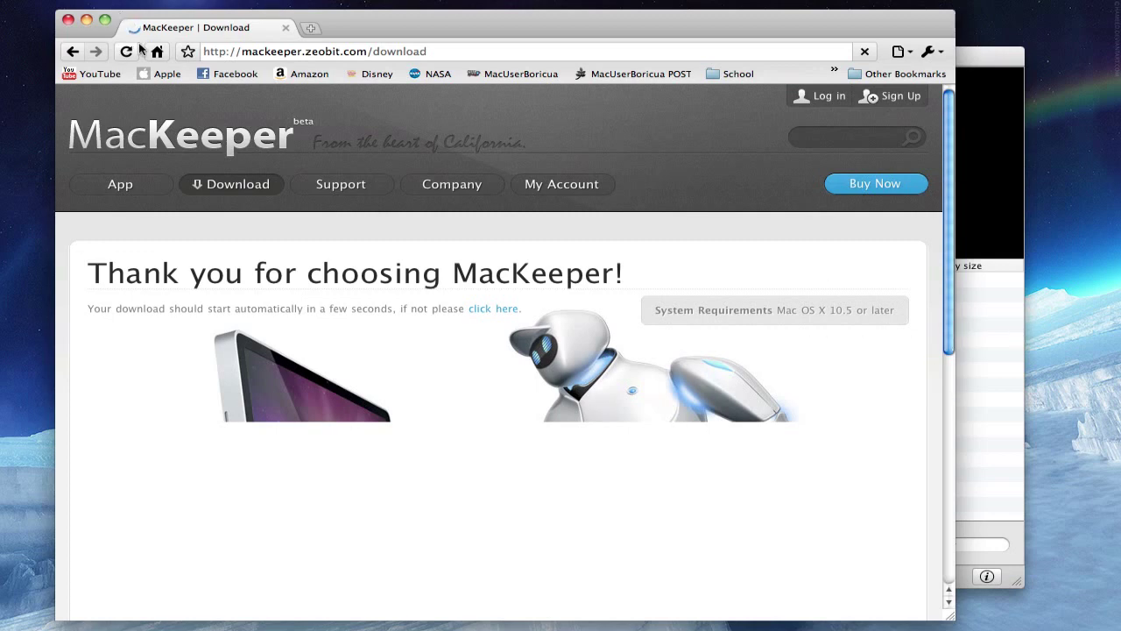
left_click(73, 52)
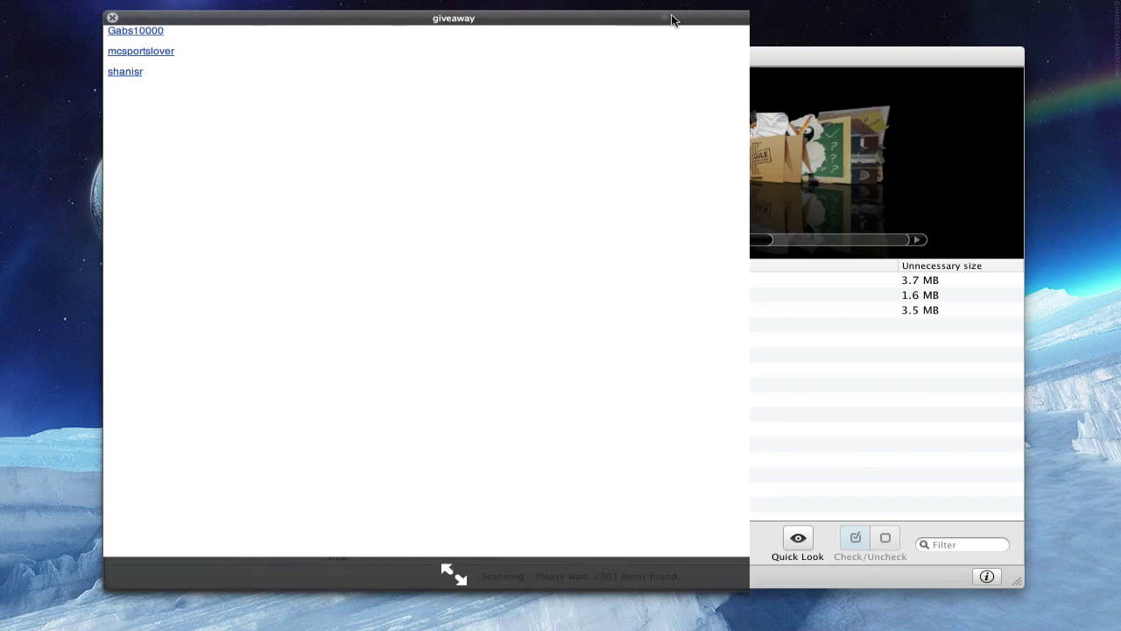
Step: Move the giveaway document preview aside and return to the MacKeeper window
left_click_drag(671, 21, 856, 72)
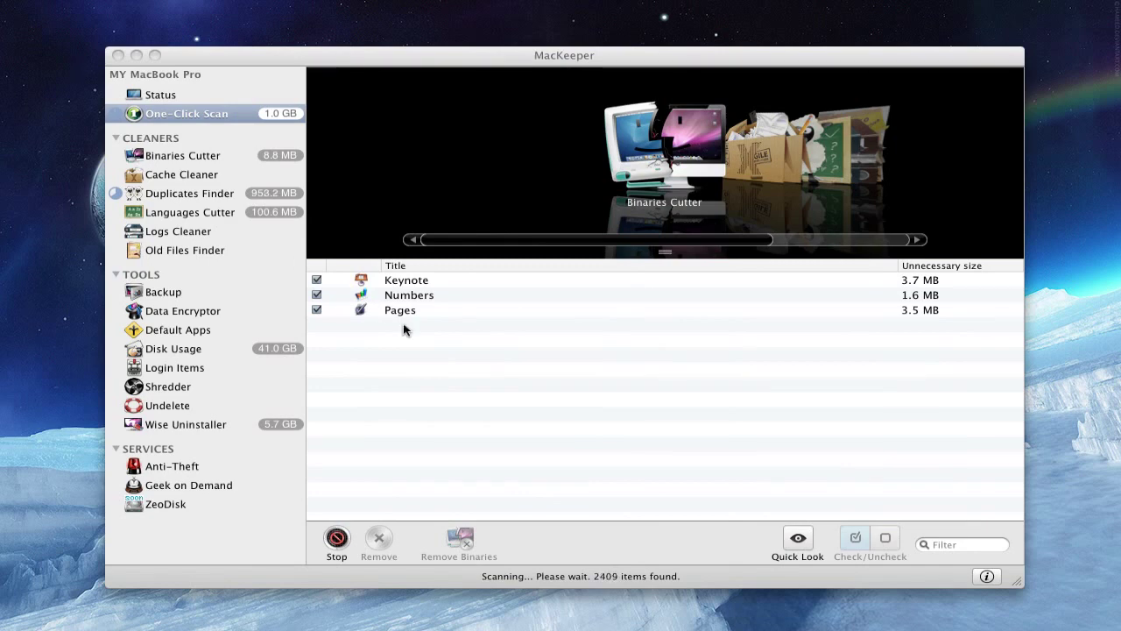
left_click(431, 344)
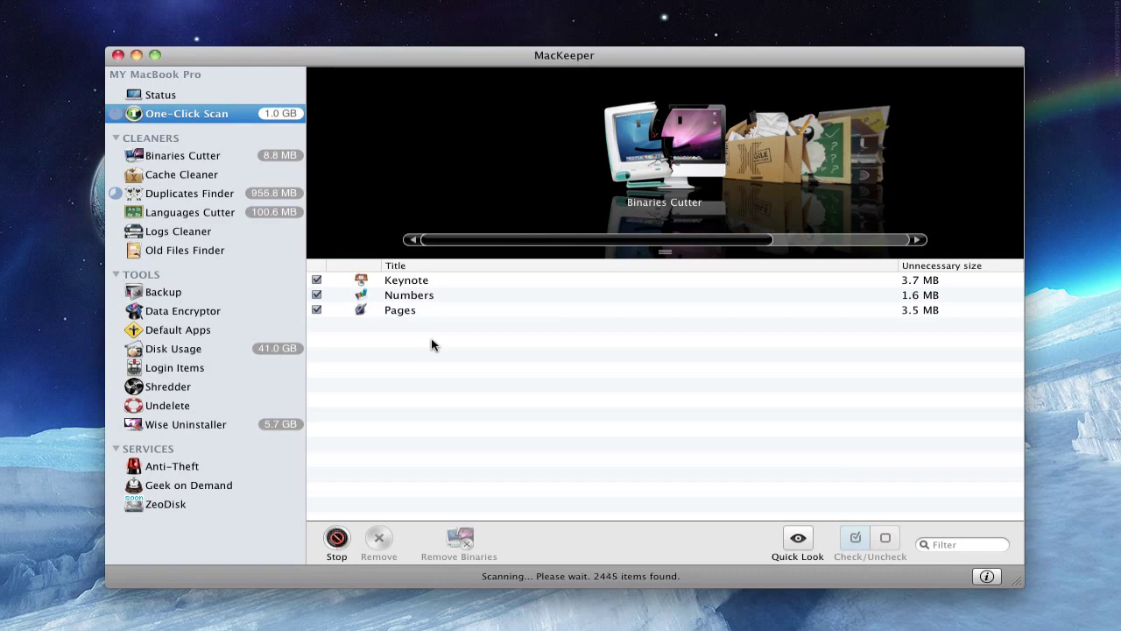